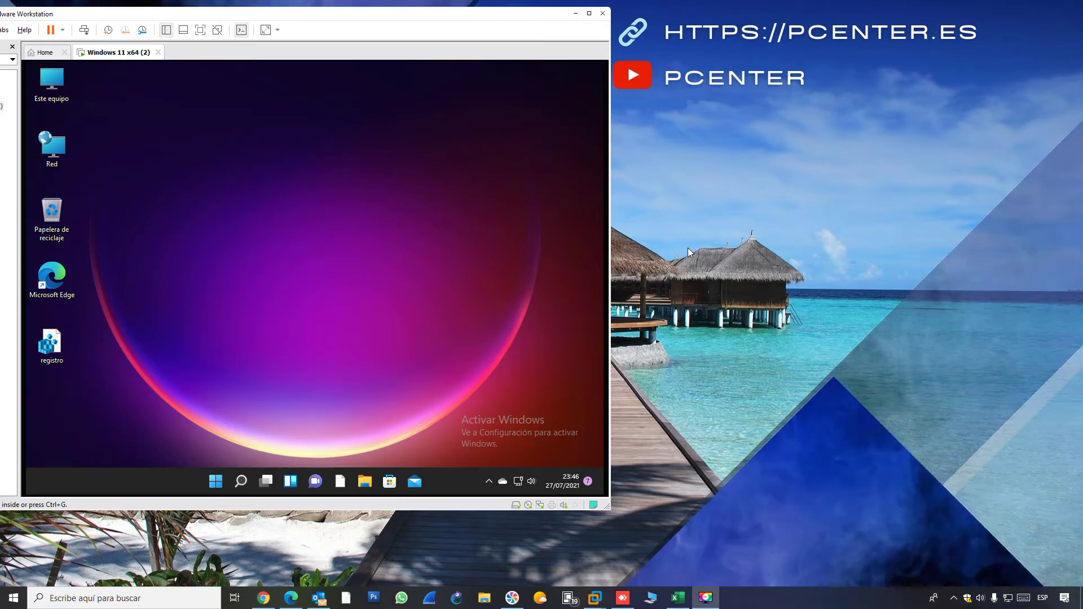
Open Este equipo and snap its window into the upper-right quarter using the four-window snap layout
left_click(52, 80)
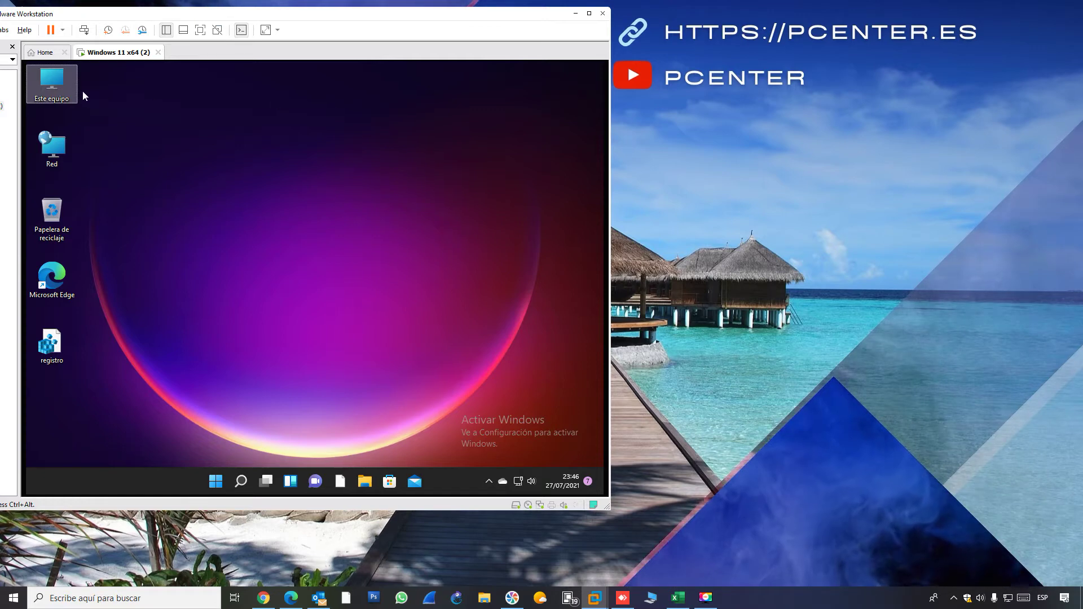
double_click(48, 81)
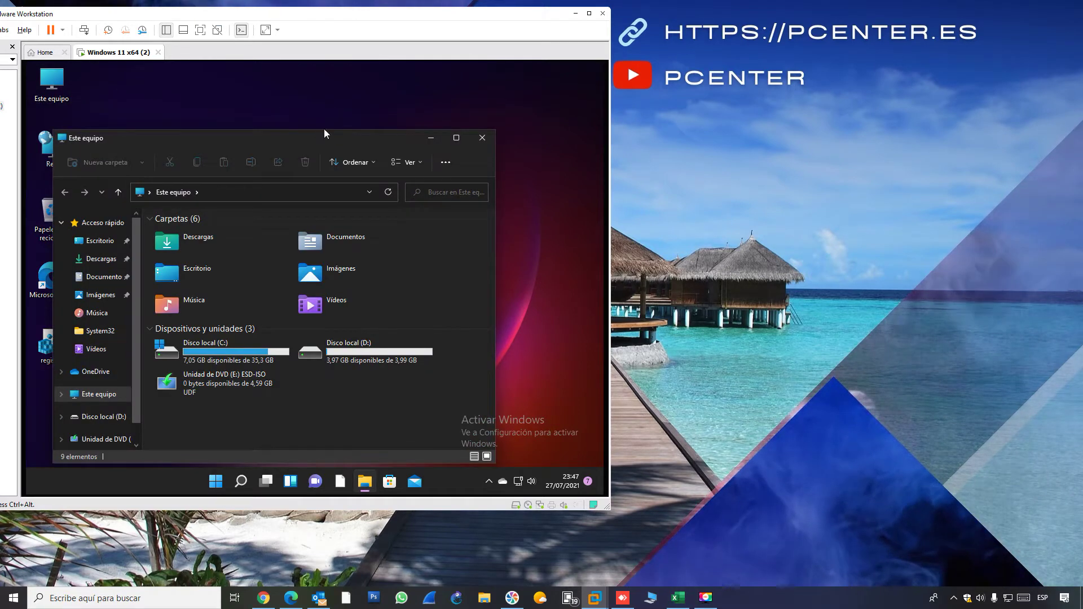
mouse_move(458, 142)
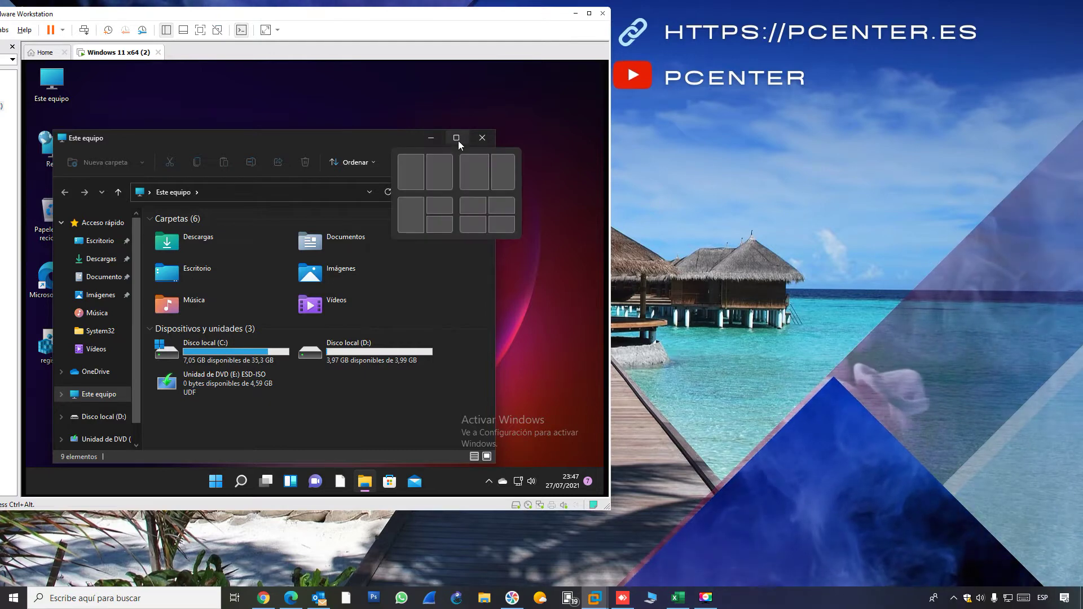
left_click(503, 204)
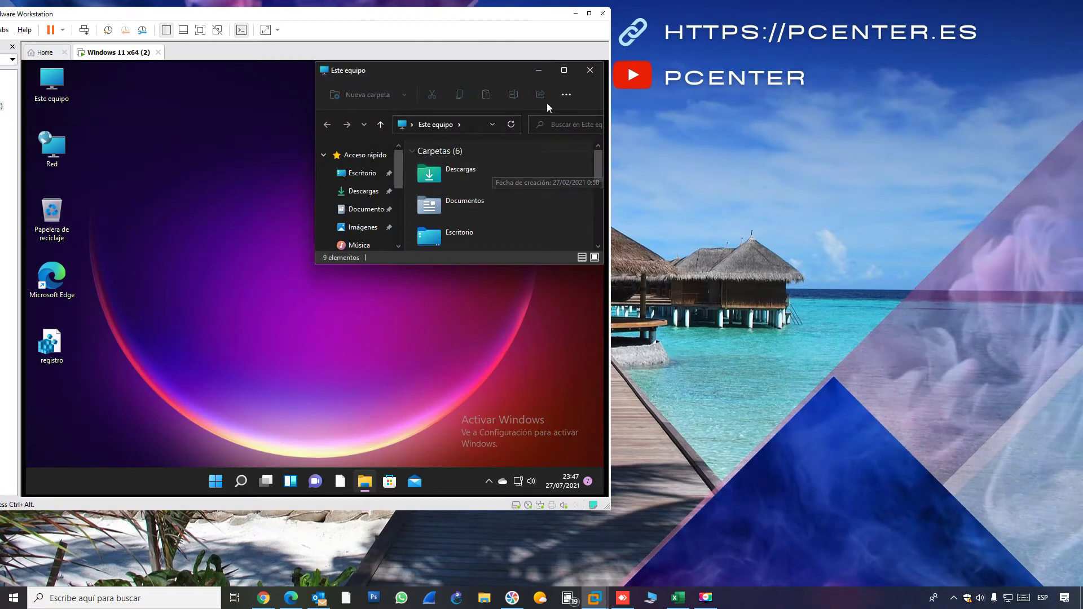
Snap the Este equipo window into the lower-left quarter, and move it back to the middle of the desktop as a floating window
mouse_move(562, 74)
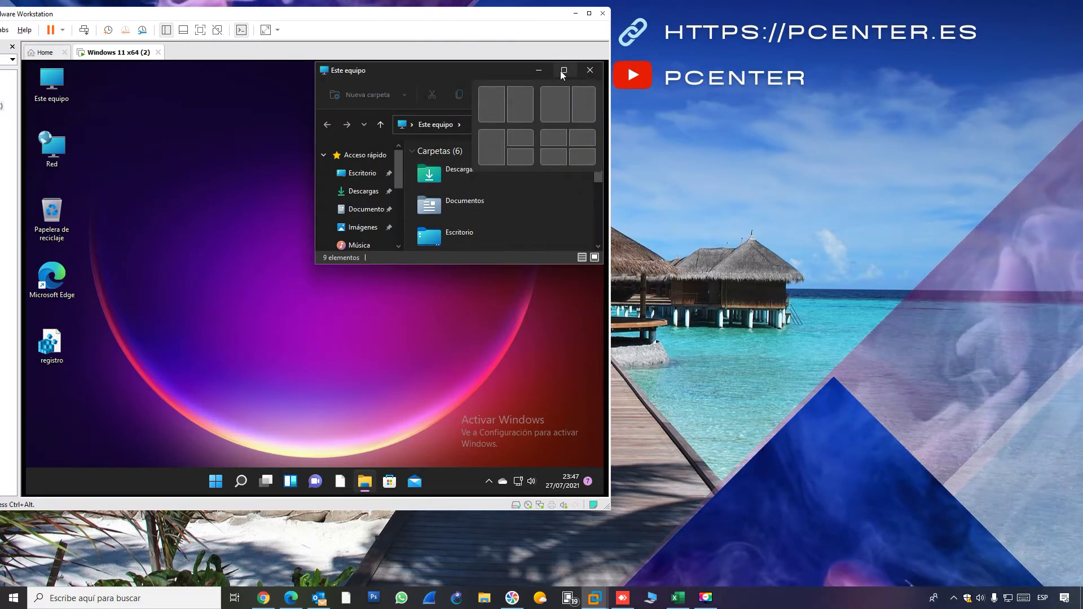
left_click(554, 160)
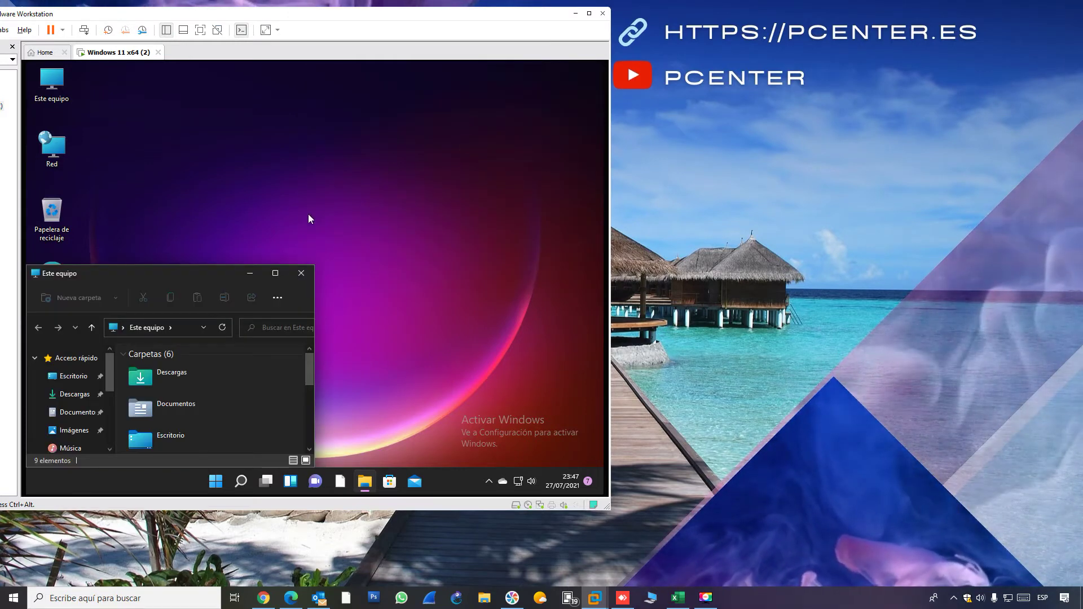
left_click_drag(247, 275, 453, 116)
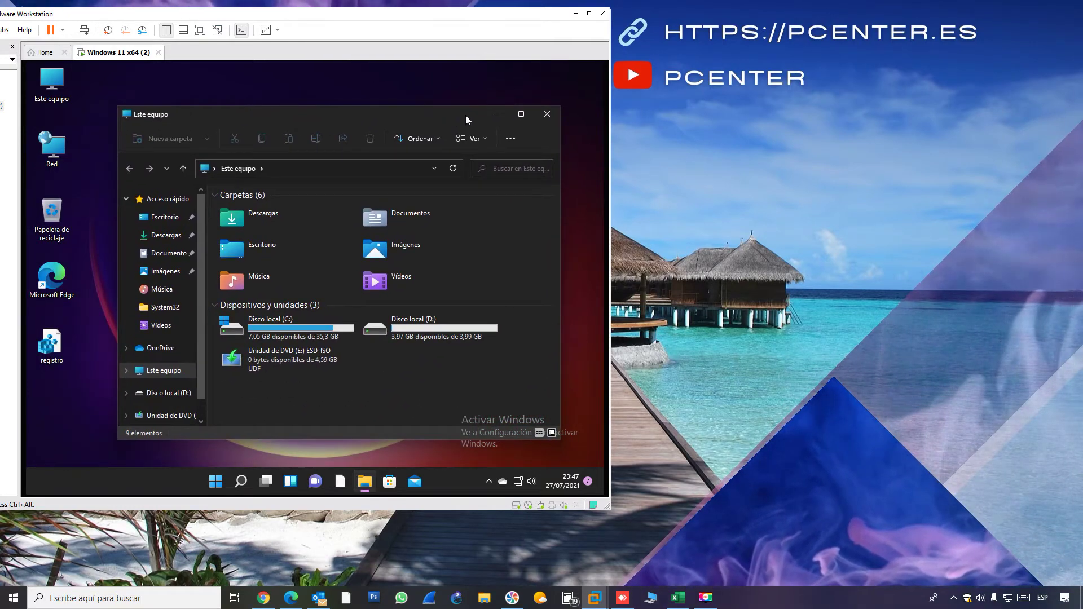
mouse_move(523, 114)
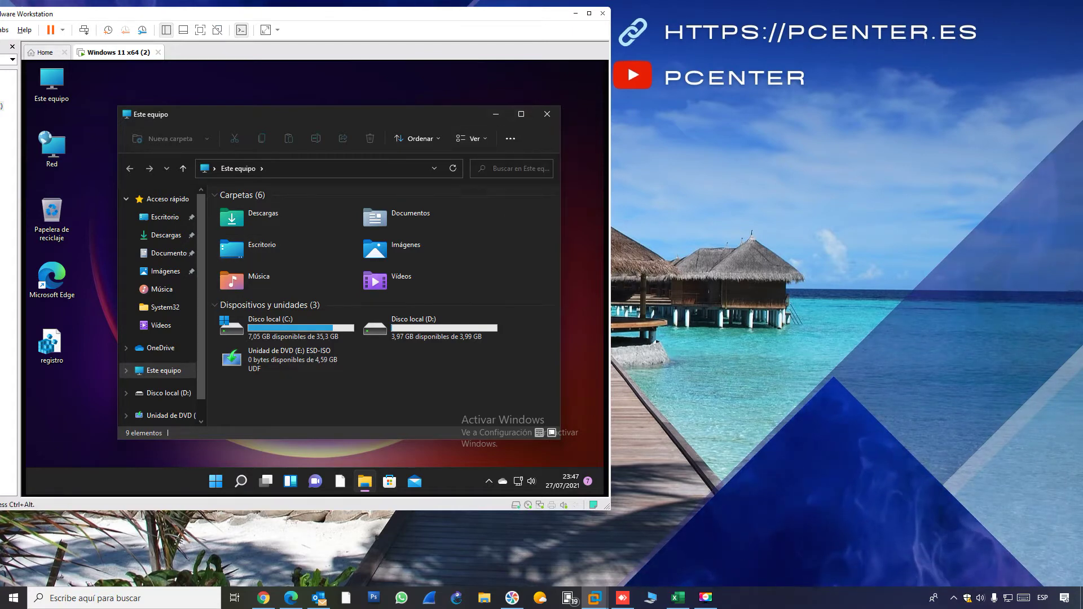
Open Configuración and move its window toward the upper-left of the desktop
left_click(216, 483)
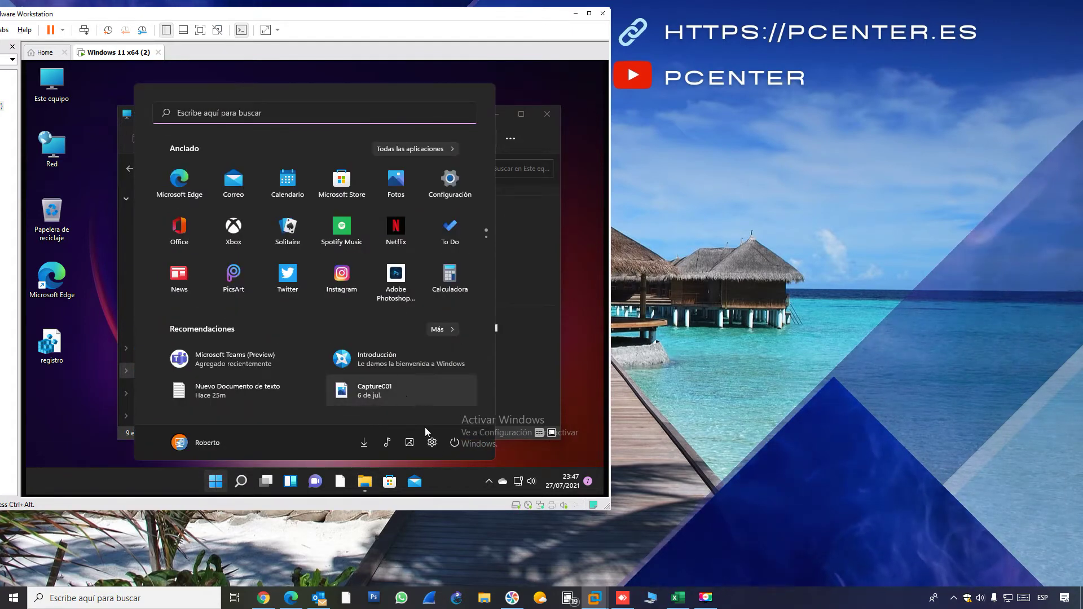
left_click(449, 181)
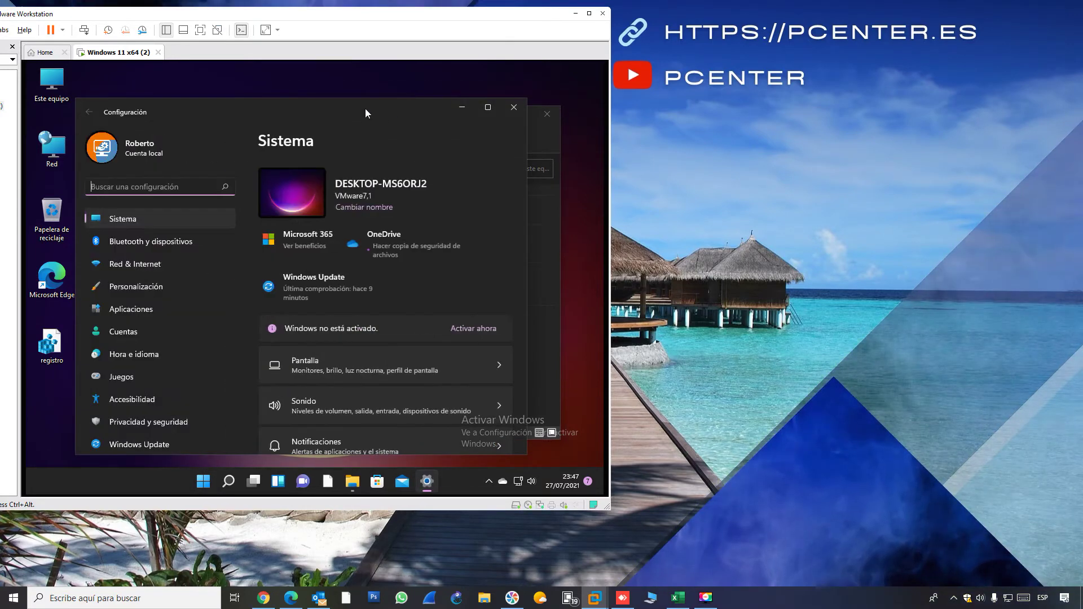
left_click_drag(365, 110, 330, 86)
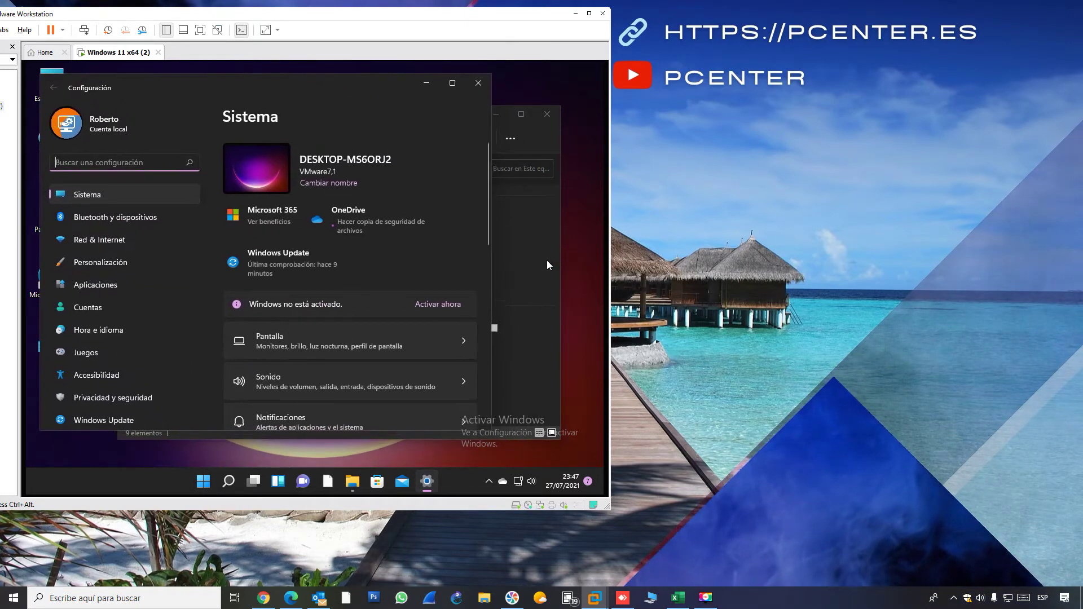
Bring the Este equipo window to the front and snap it into the upper-right quarter of the four-window layout
left_click(546, 261)
left_click_drag(404, 117, 449, 86)
mouse_move(569, 87)
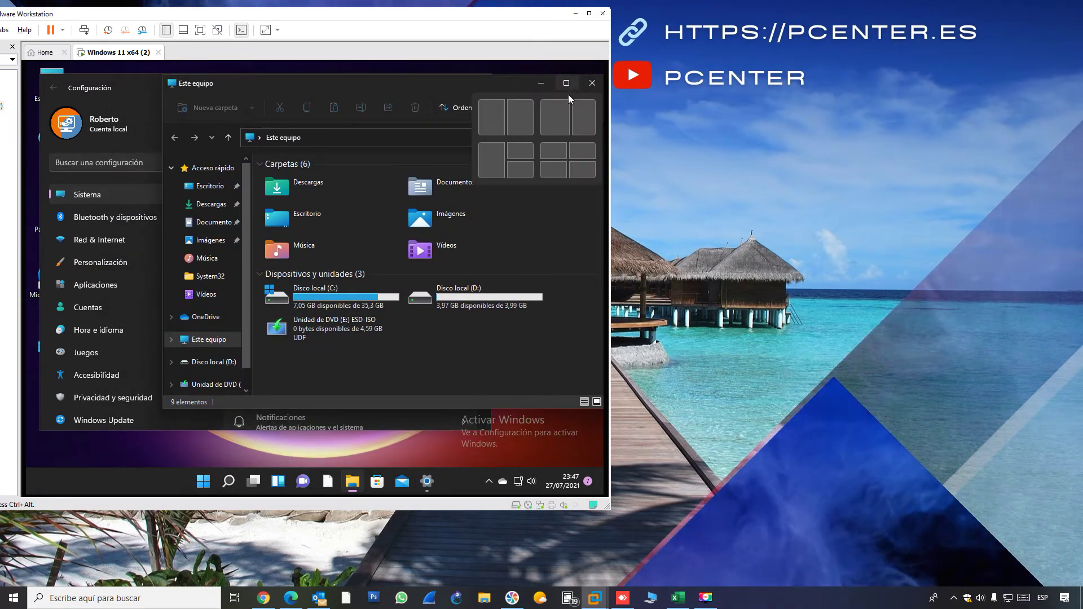
left_click(588, 157)
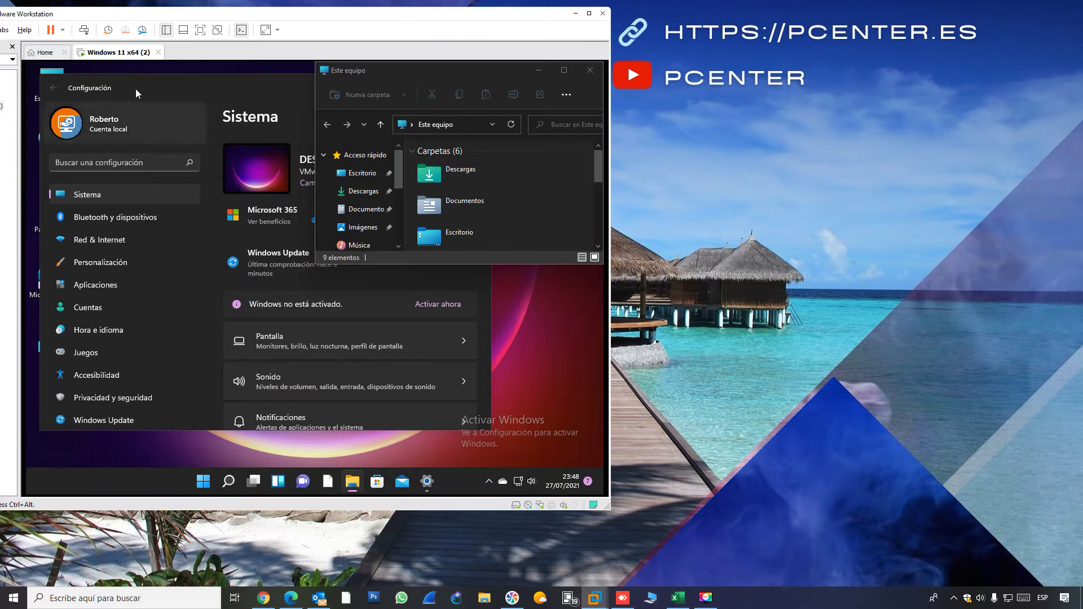
Return to Configuración and open the Multitarea settings under Sistema
left_click(168, 87)
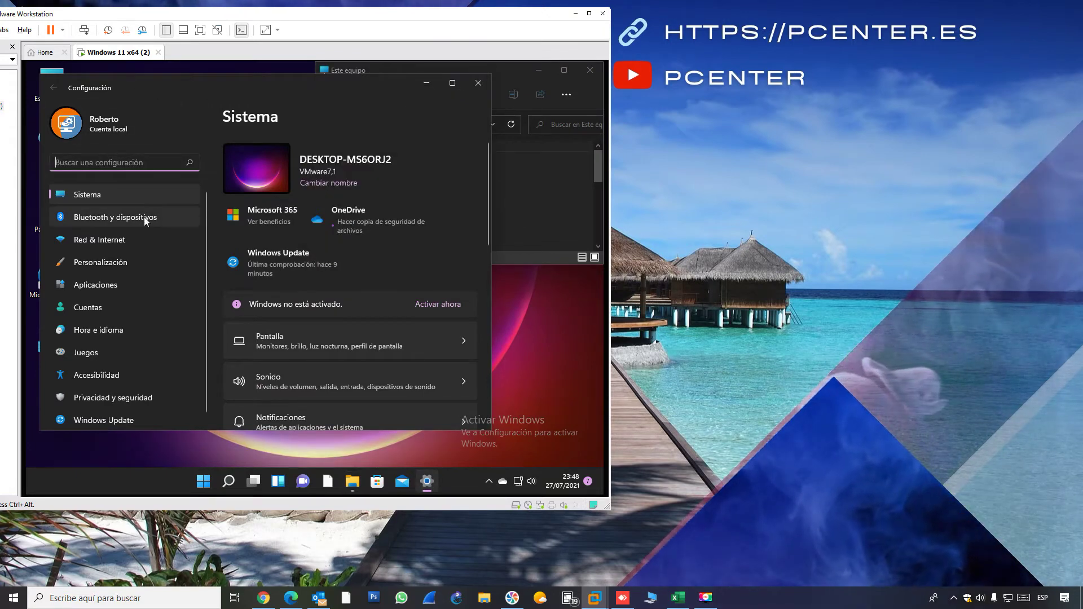
scroll(151, 218, "down", 1)
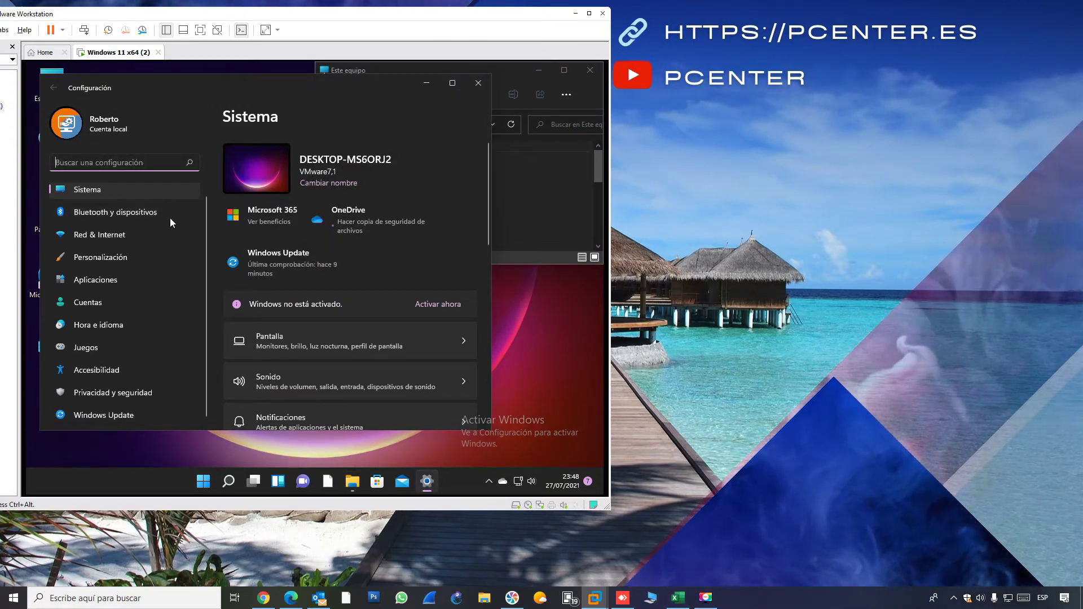
scroll(139, 203, "up", 1)
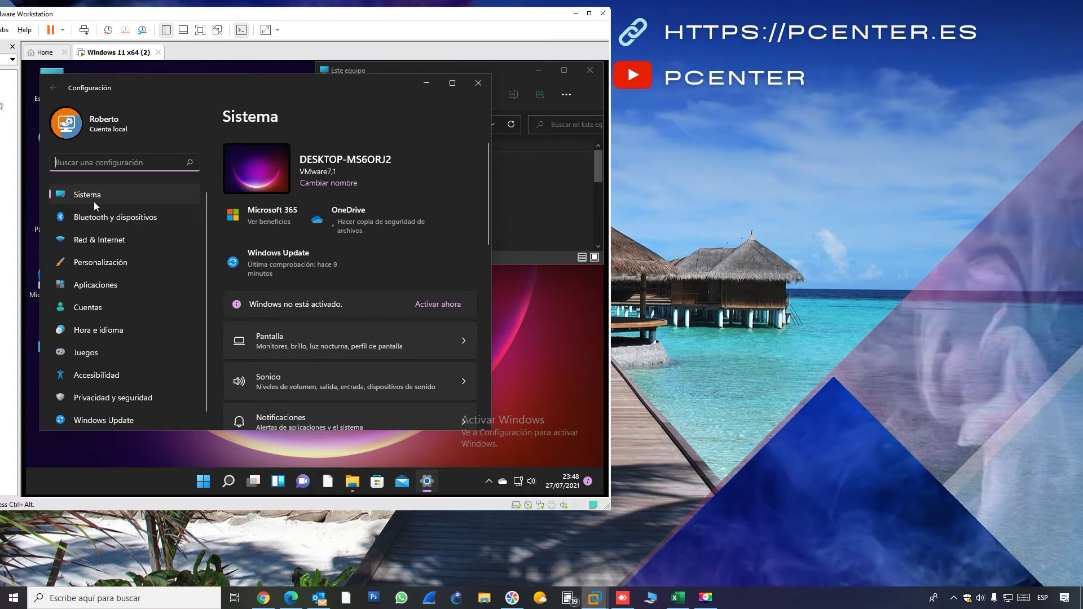
left_click(95, 200)
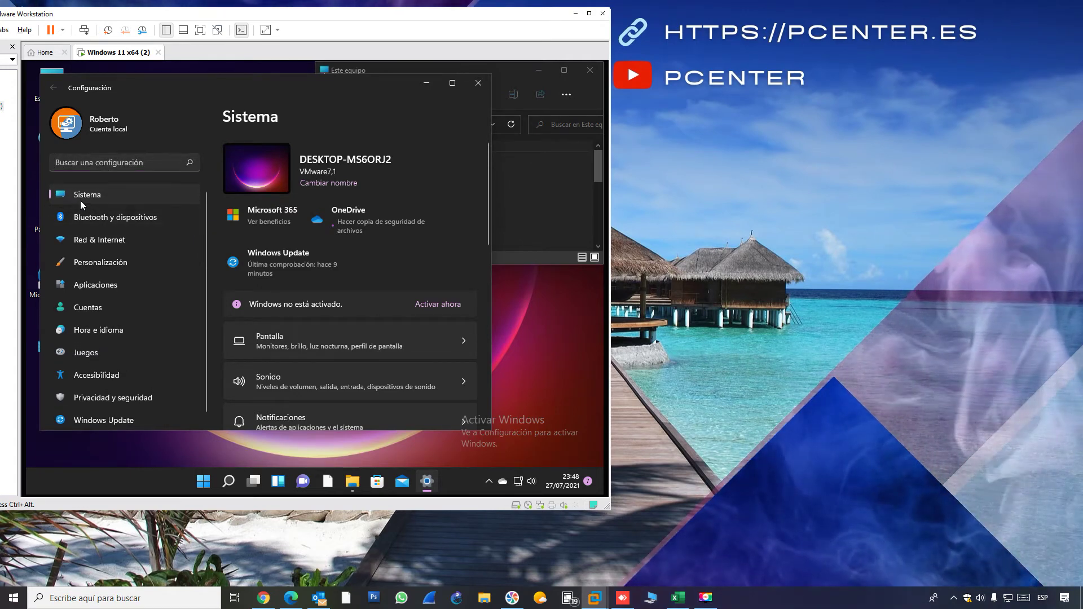
scroll(377, 188, "down", 1)
scroll(377, 187, "down", 2)
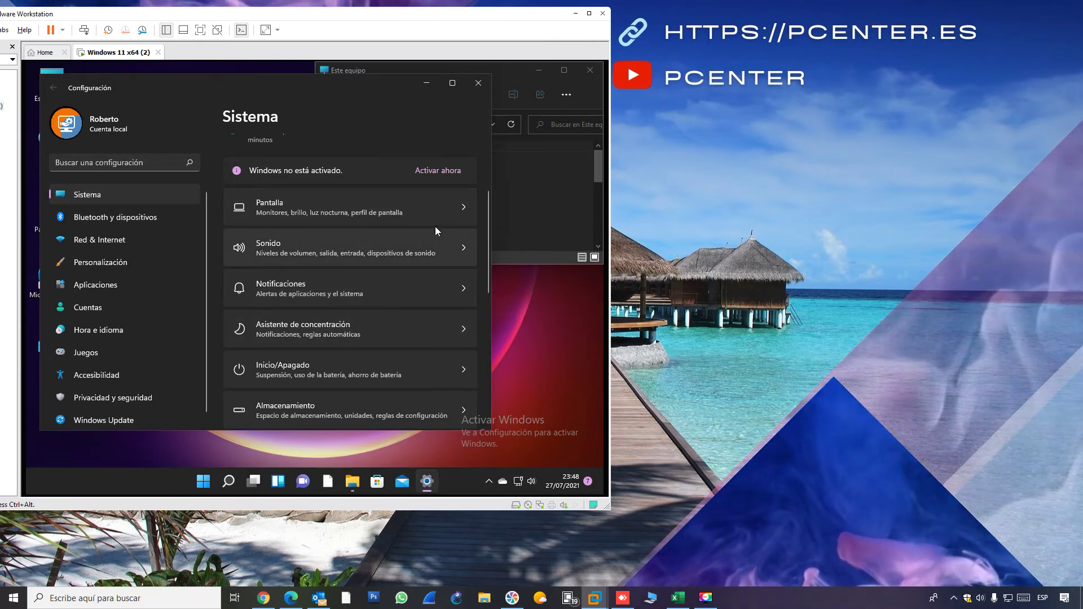
scroll(395, 264, "down", 1)
scroll(395, 263, "down", 1)
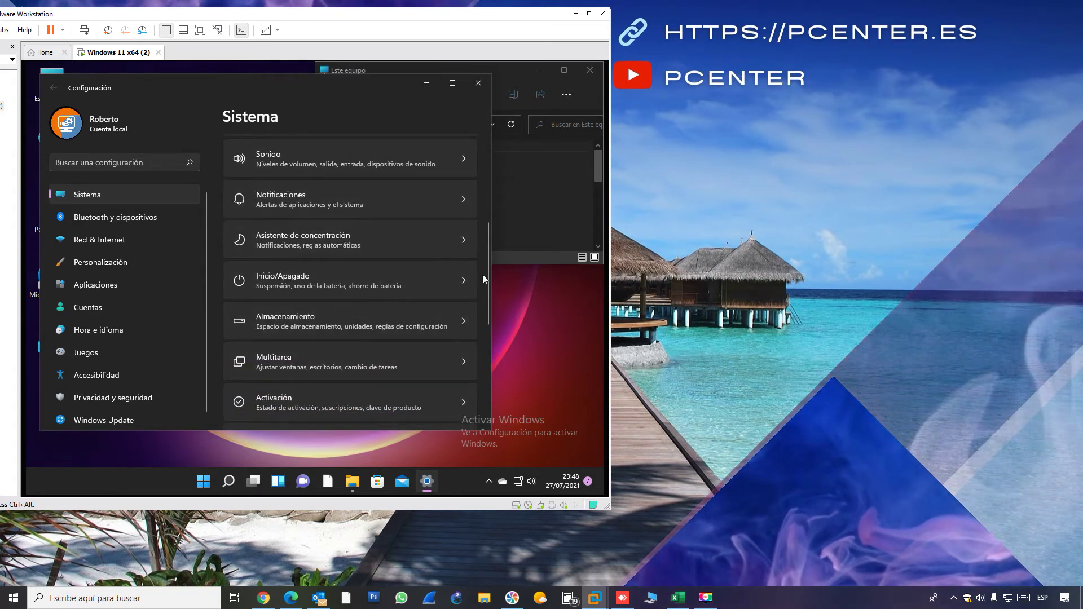
left_click(307, 367)
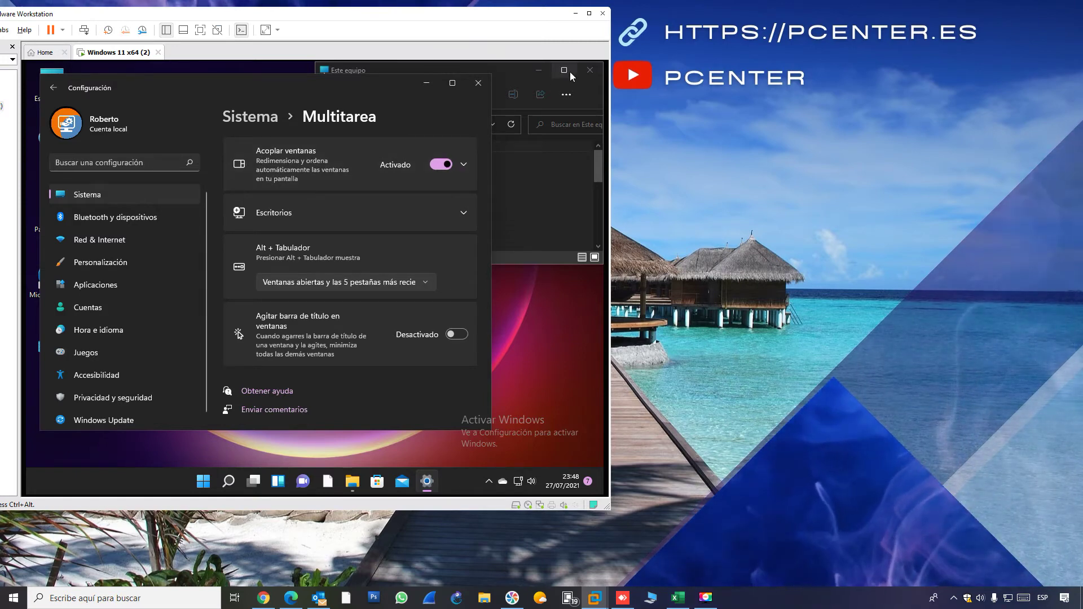
Turn off Acoplar ventanas and test the Este equipo window by maximizing, restoring and moving it to the top of the desktop
mouse_move(570, 72)
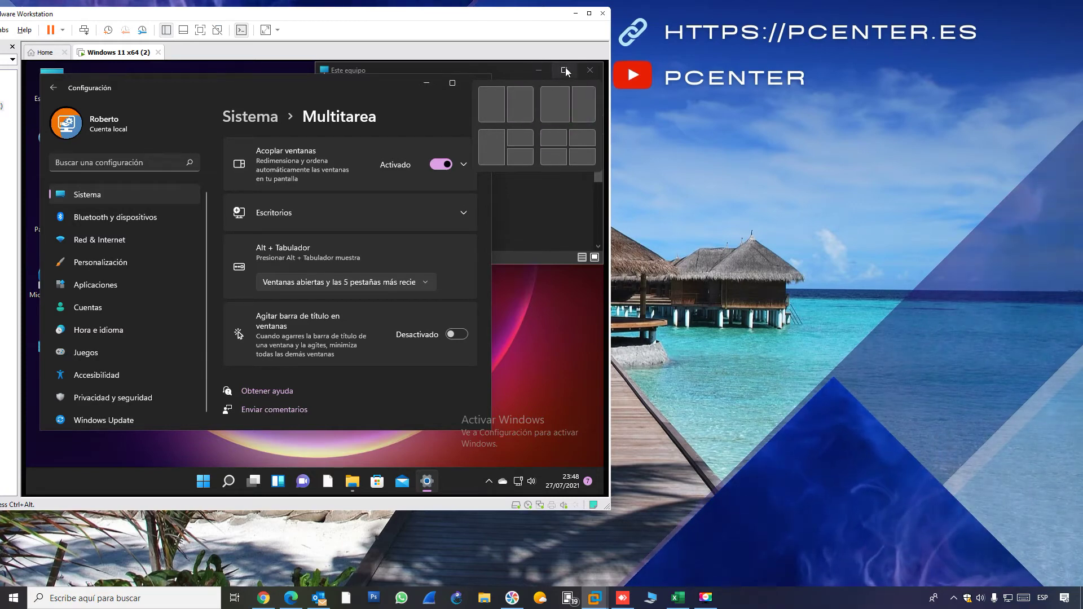
left_click(439, 164)
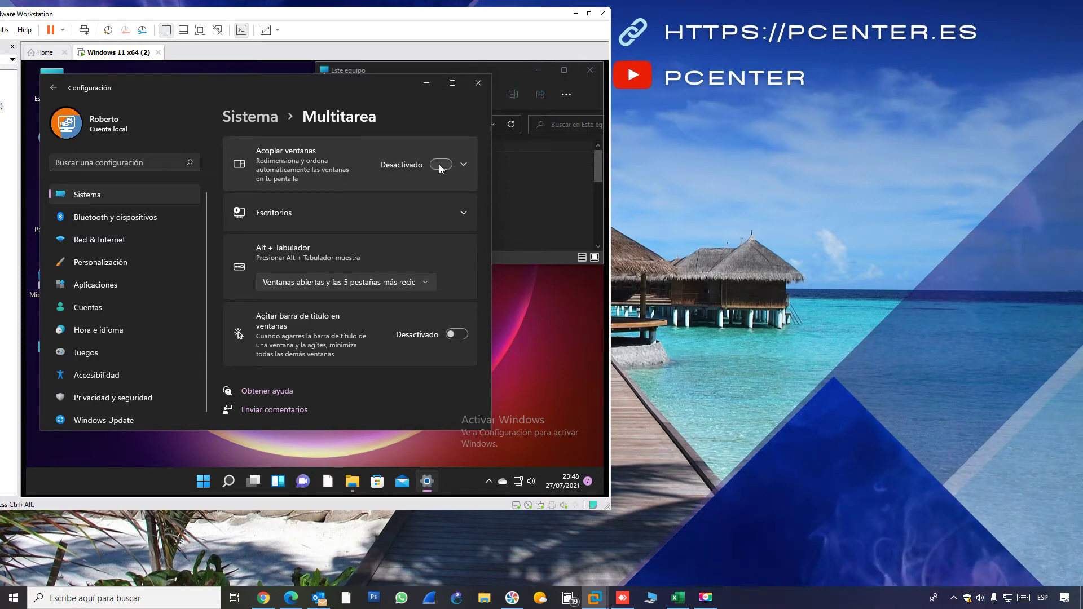
left_click(563, 77)
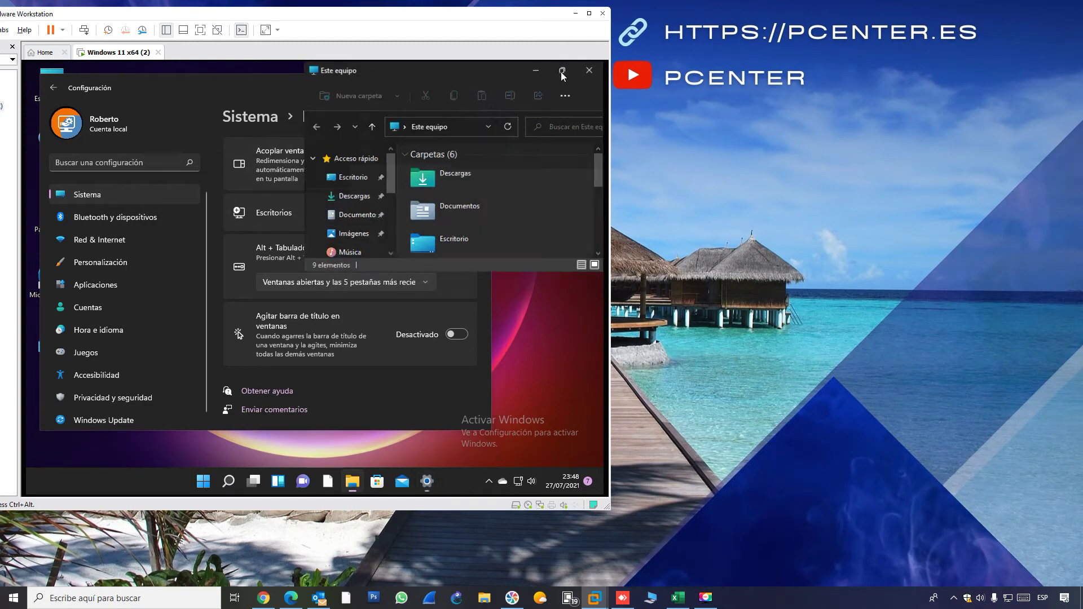
left_click(570, 68)
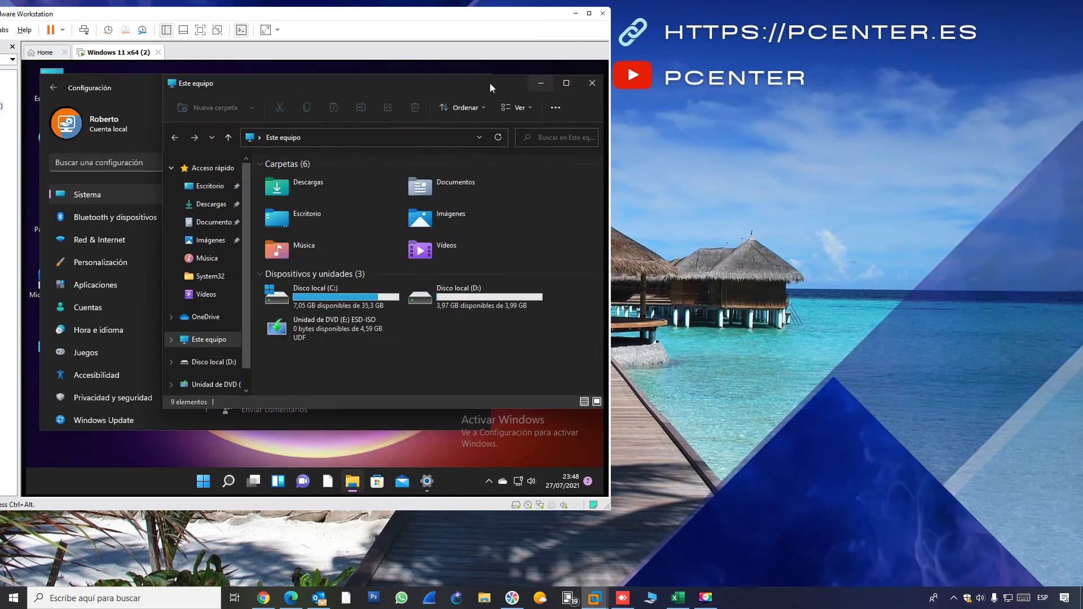
left_click_drag(490, 83, 493, 70)
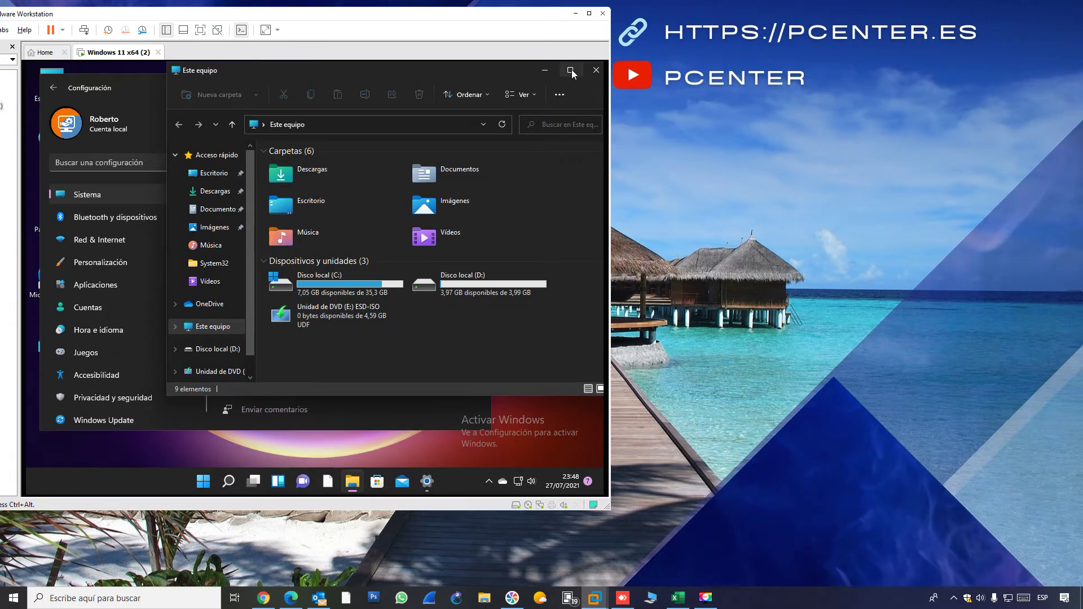
Turn Acoplar ventanas back on, check the Este equipo window's snap layouts, and expand the setting's detailed options
left_click(382, 413)
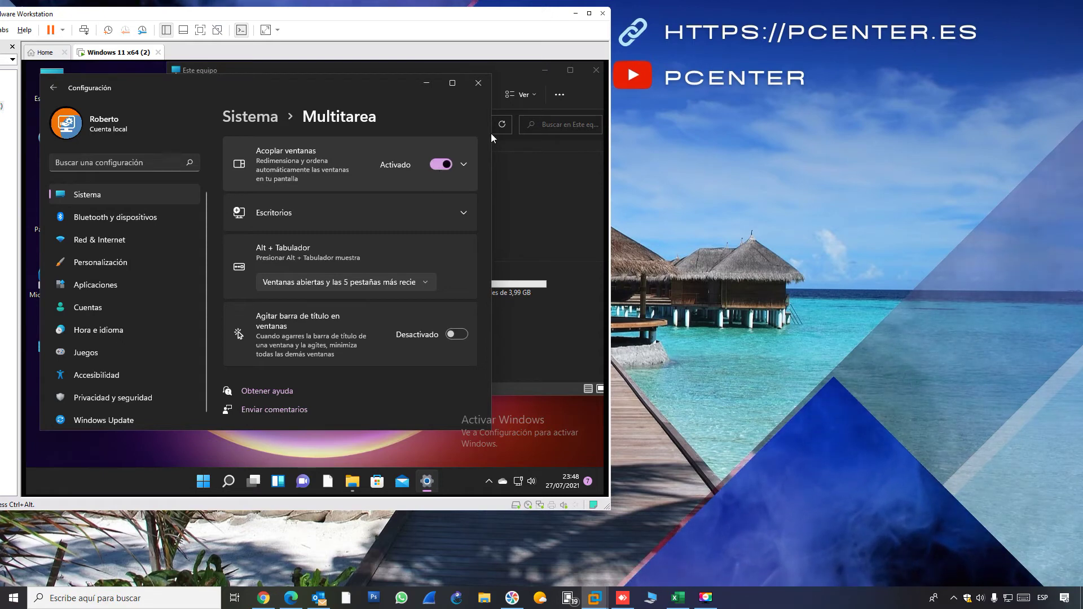
mouse_move(570, 70)
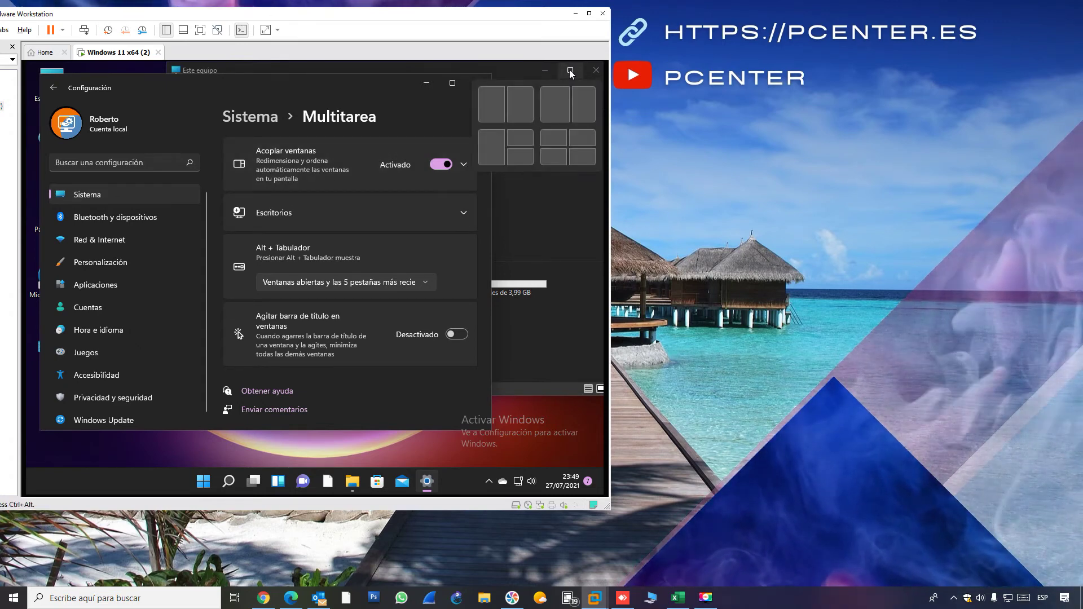
left_click(464, 165)
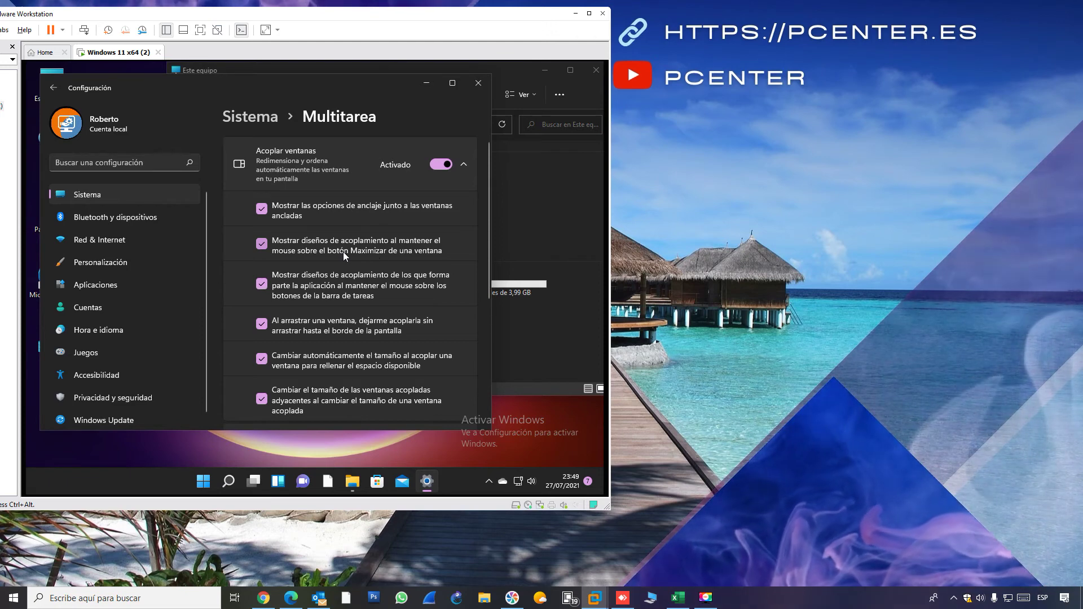
Uncheck the option that shows snap layouts over the Maximizar button, test it on the Configuración window, and re-enable it
left_click(262, 245)
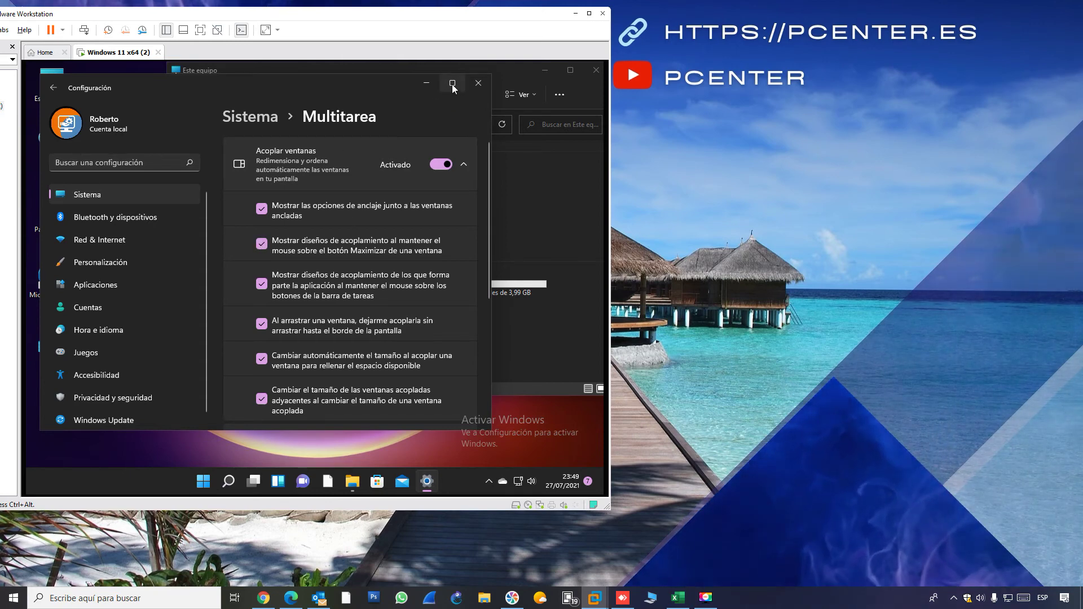
mouse_move(452, 88)
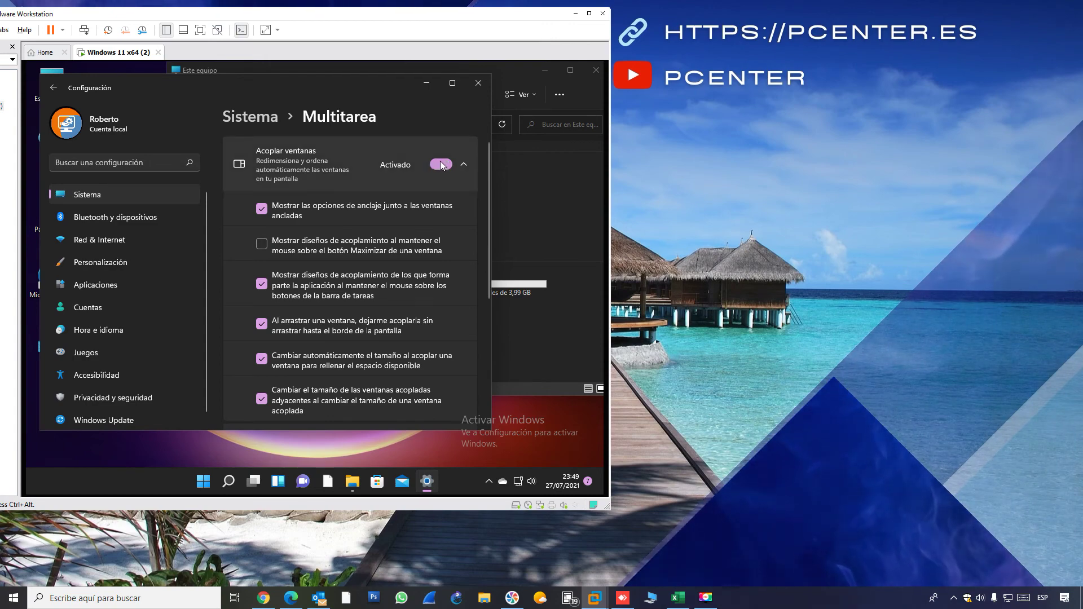
left_click(452, 85)
double_click(496, 83)
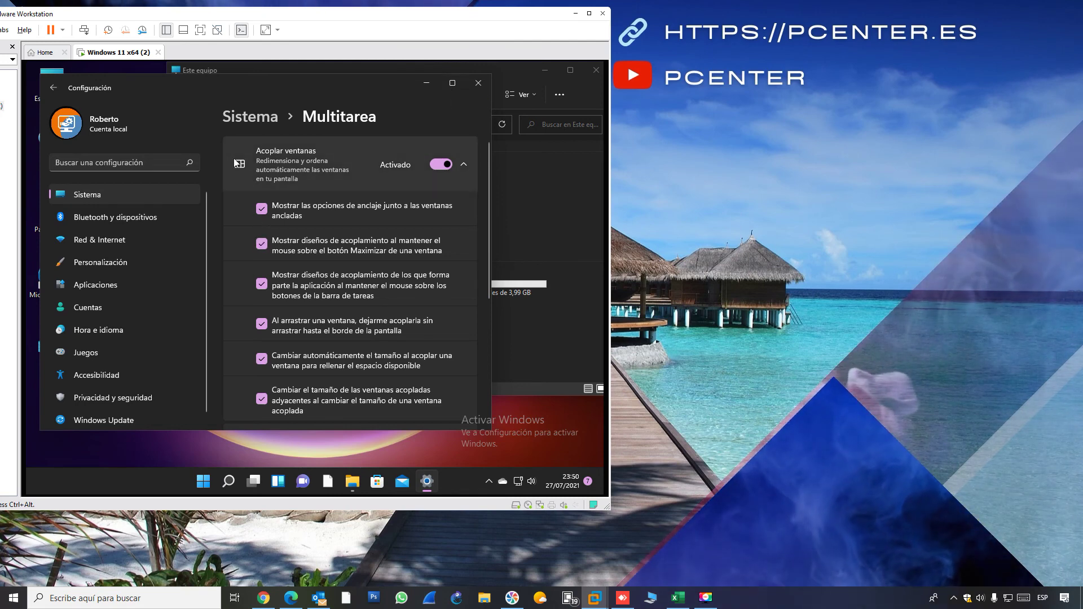
Turn off Acoplar ventanas, close the Configuración and Este equipo windows, and release the pointer from the virtual machine
left_click(431, 165)
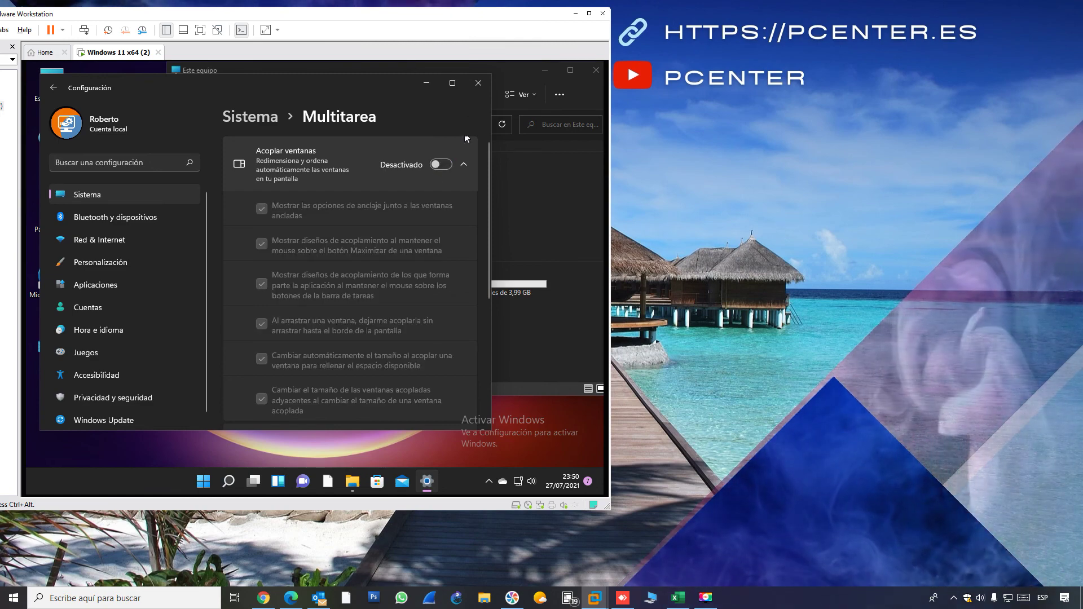
left_click(477, 85)
left_click(596, 70)
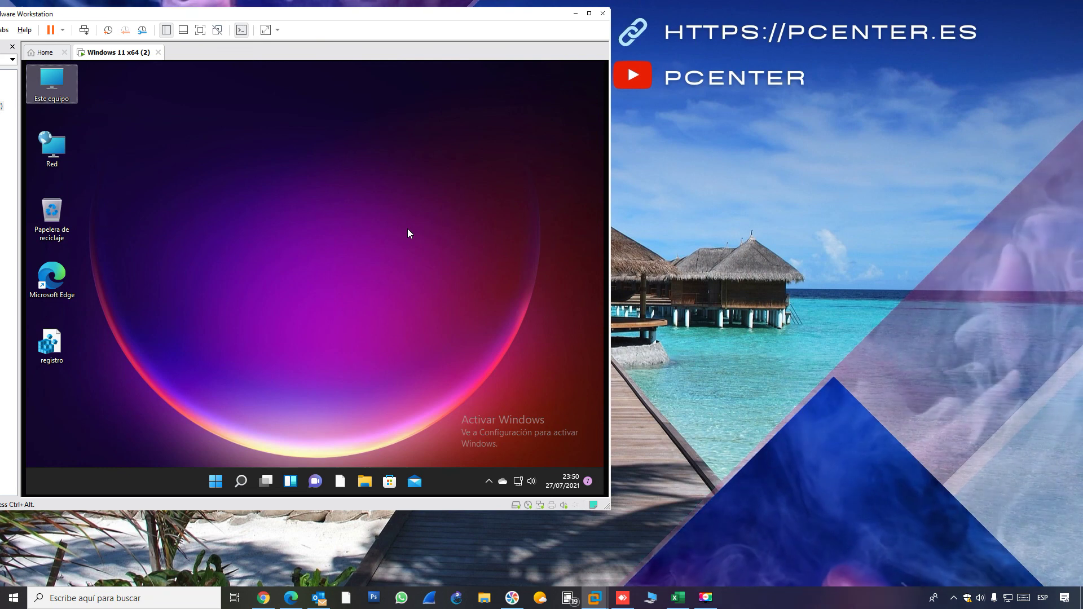
key("ctrl+alt")
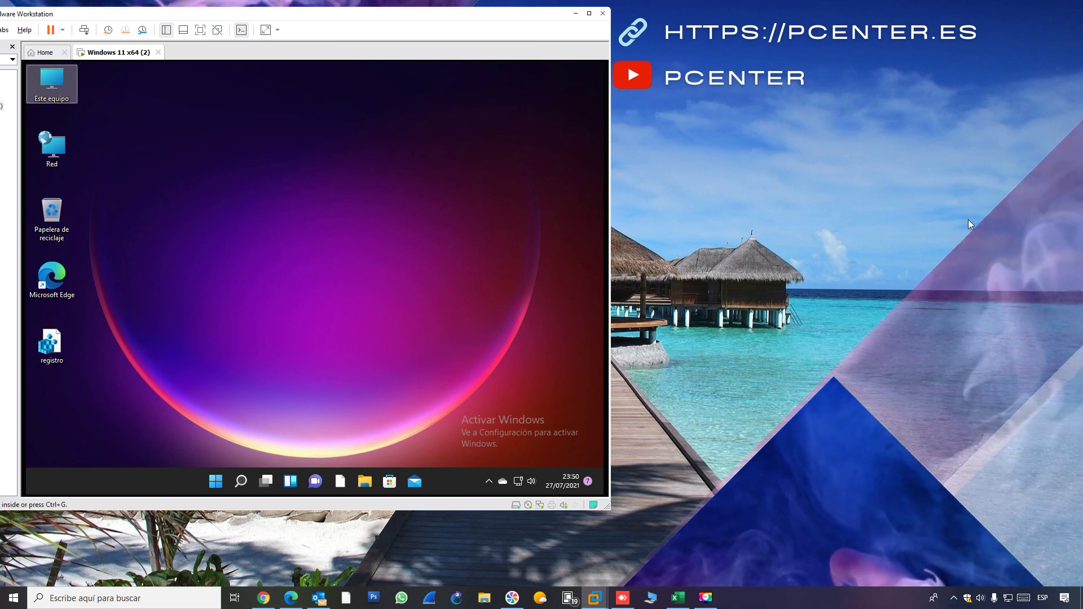